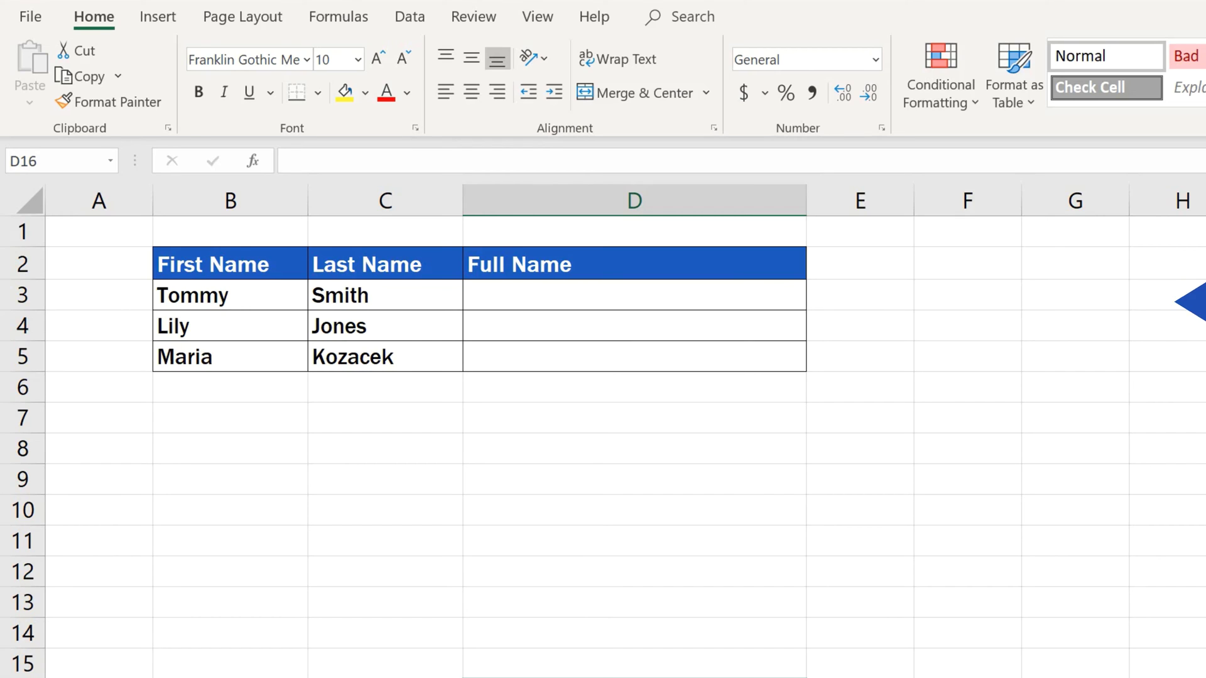
- With D3 selected, find CONCATENATE by searching 'conca' in the All category of Insert Function and choose it
click(571, 297)
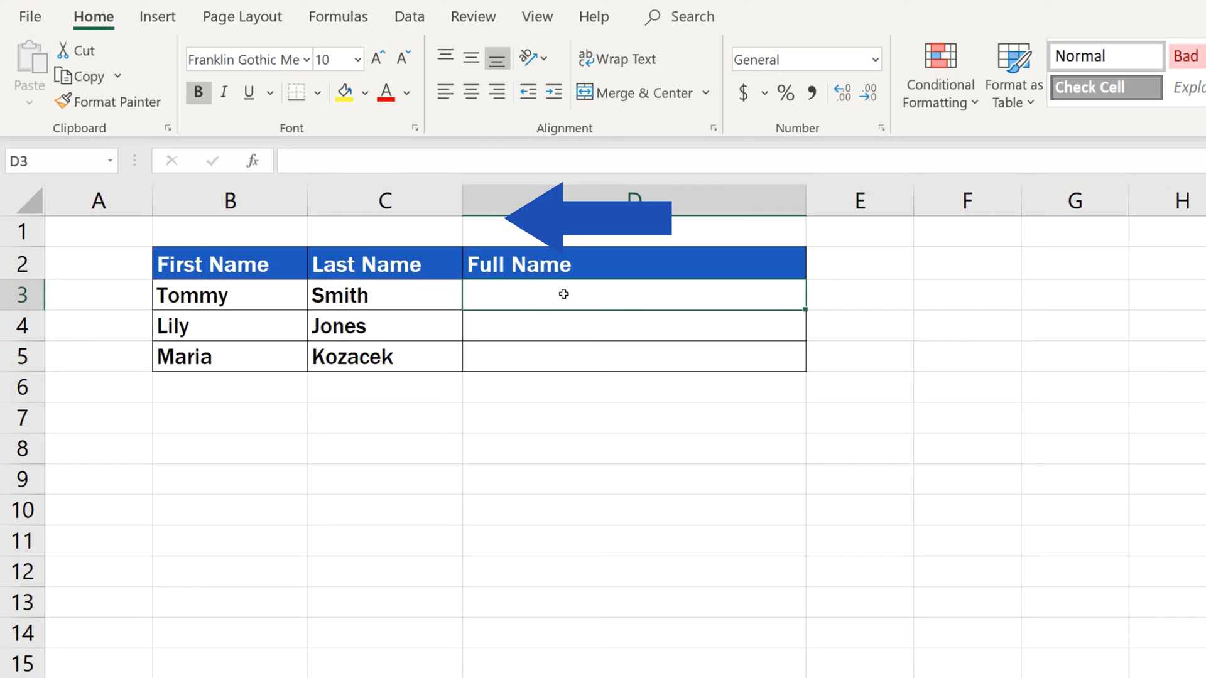
click(253, 164)
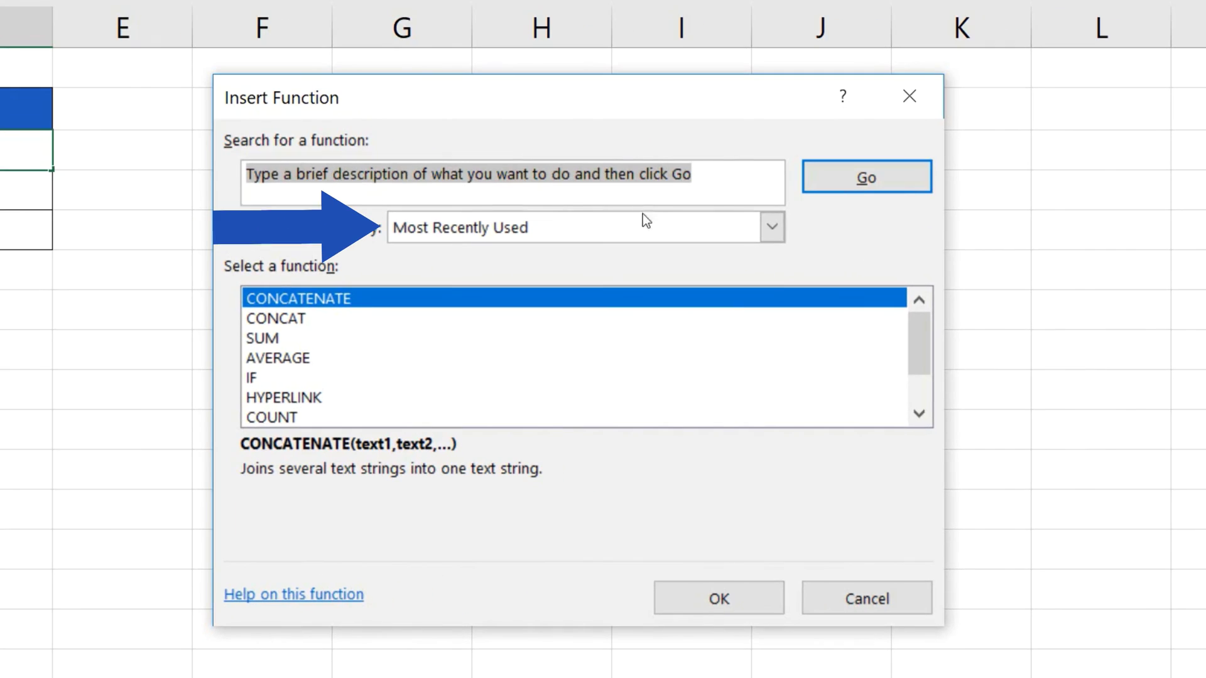
click(772, 226)
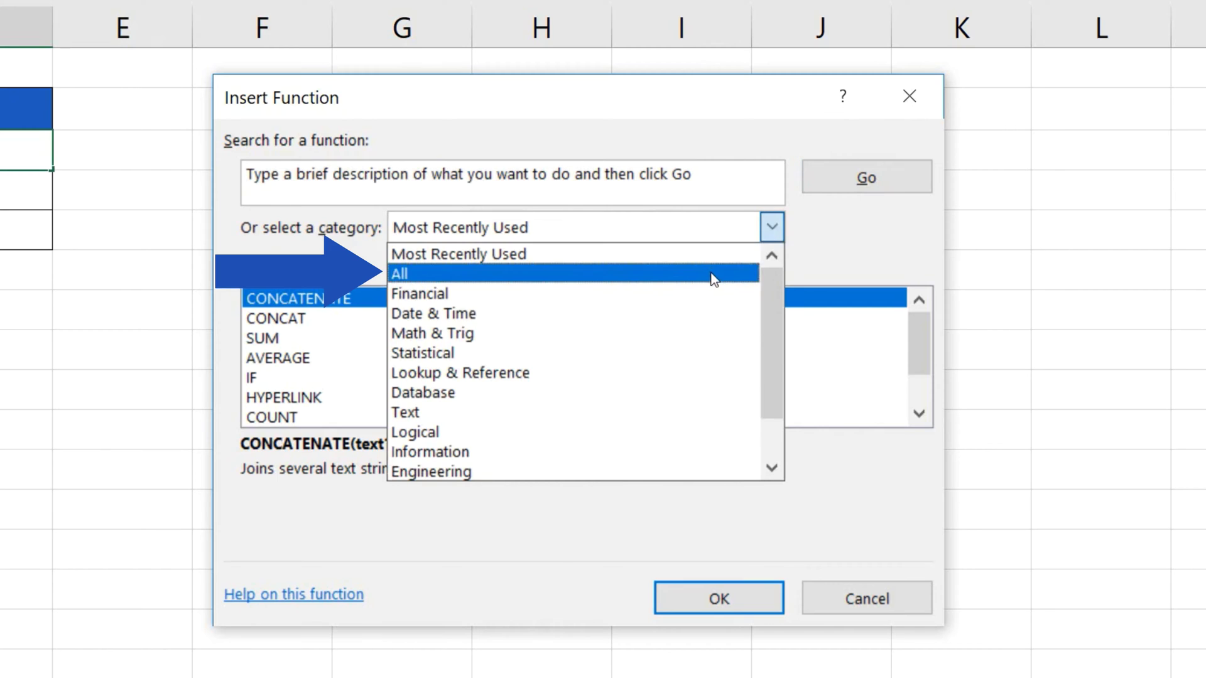
click(710, 274)
text(conca)
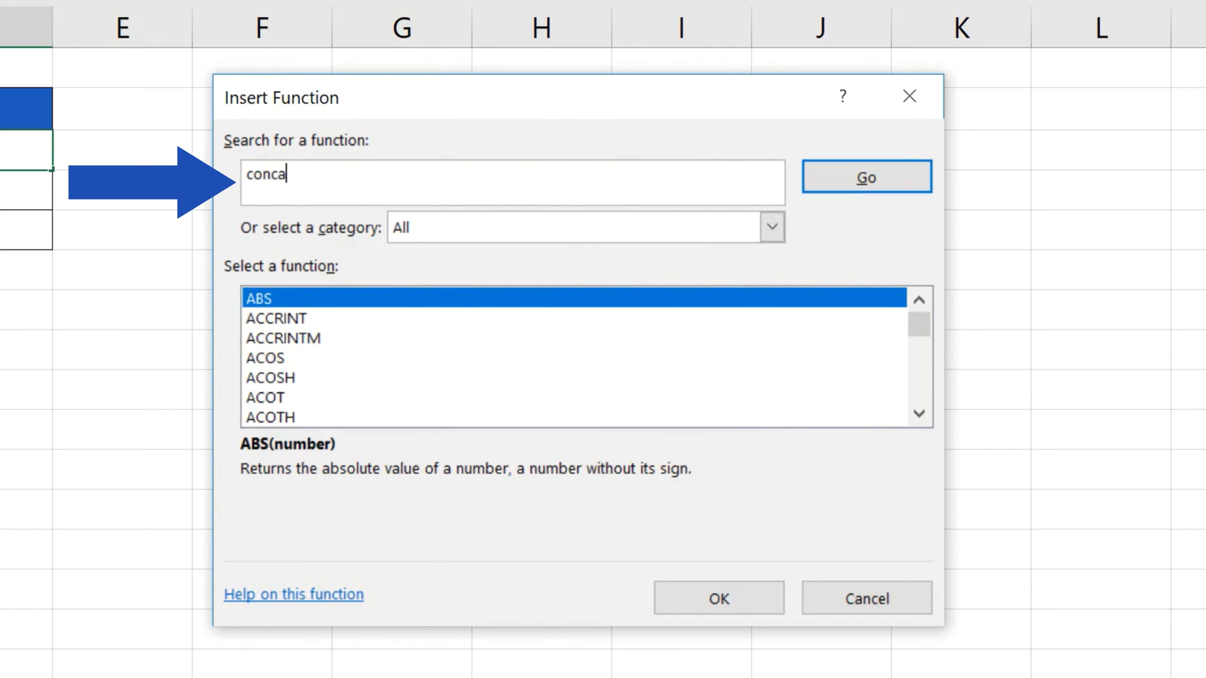
key(Return)
click(323, 319)
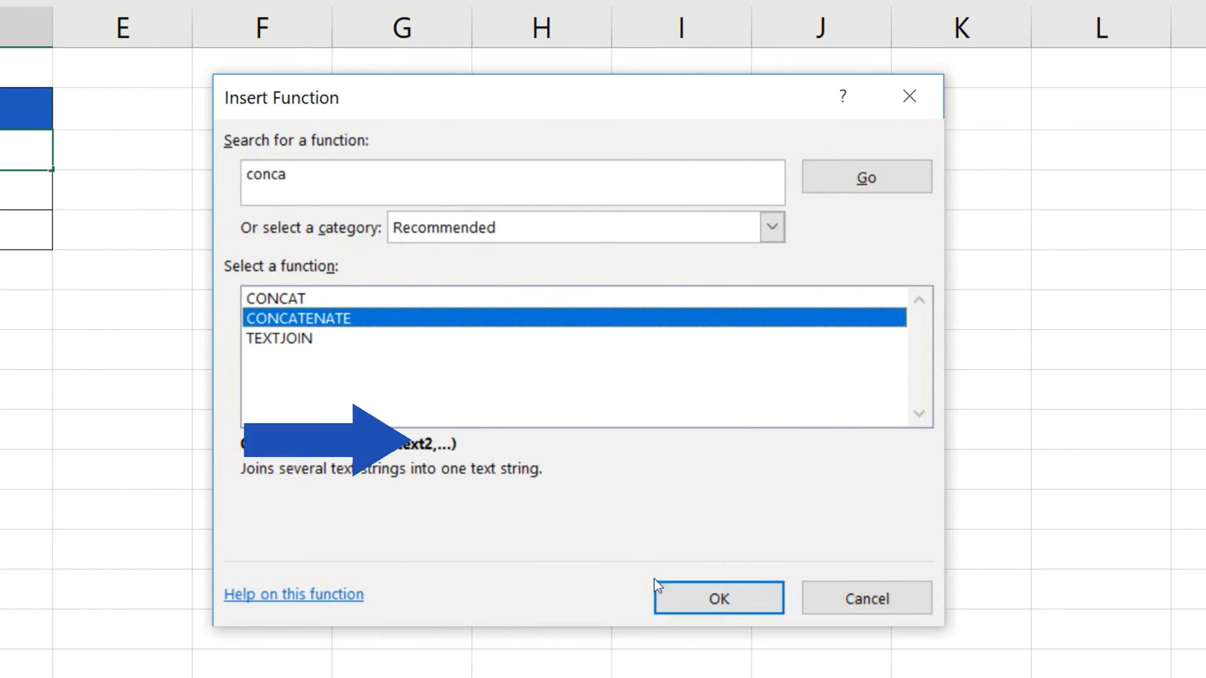
click(688, 602)
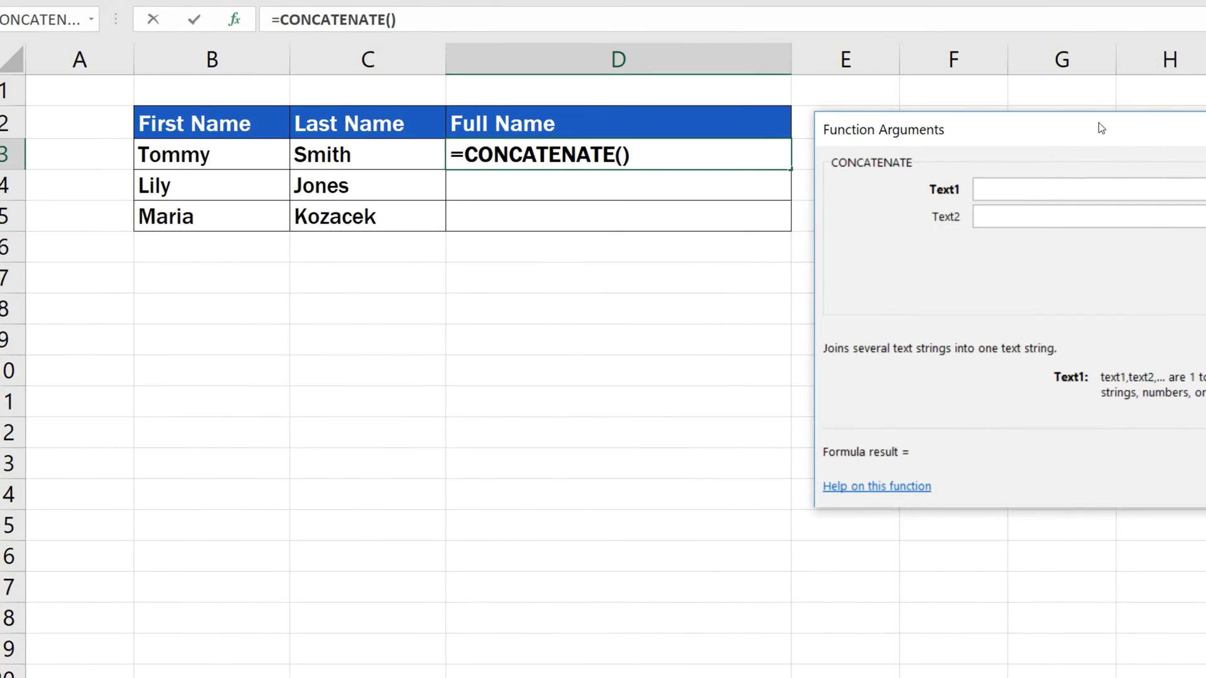
drag(1101, 128, 500, 264)
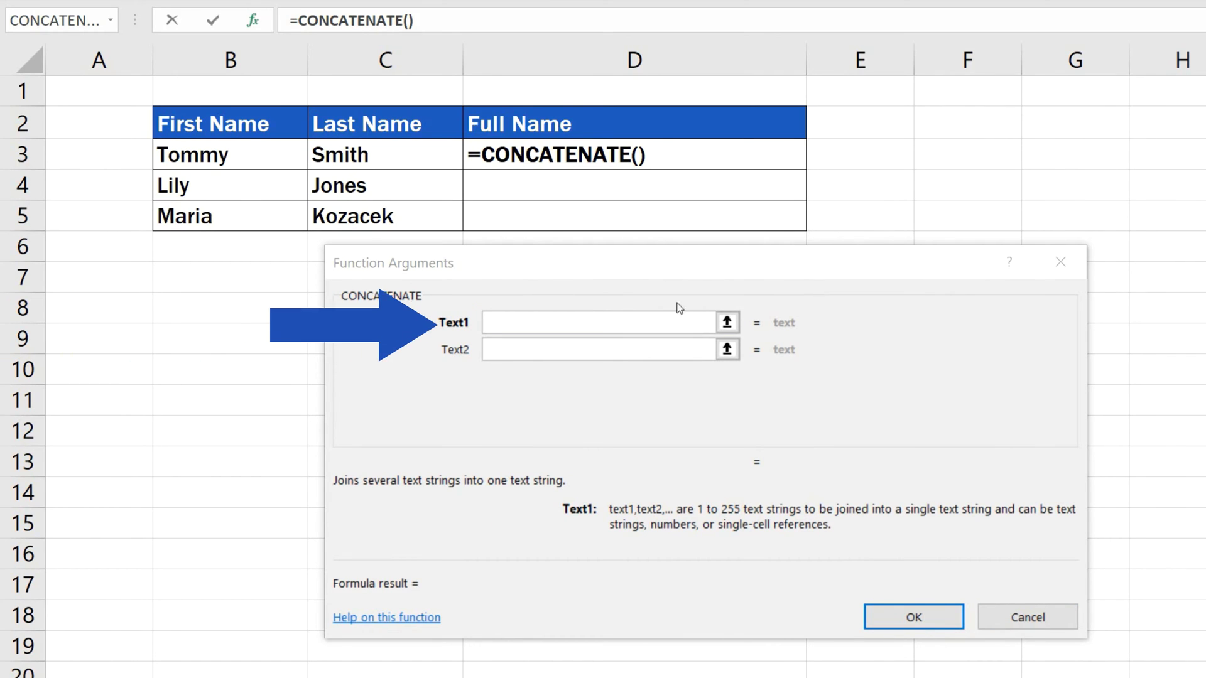
click(503, 351)
click(507, 377)
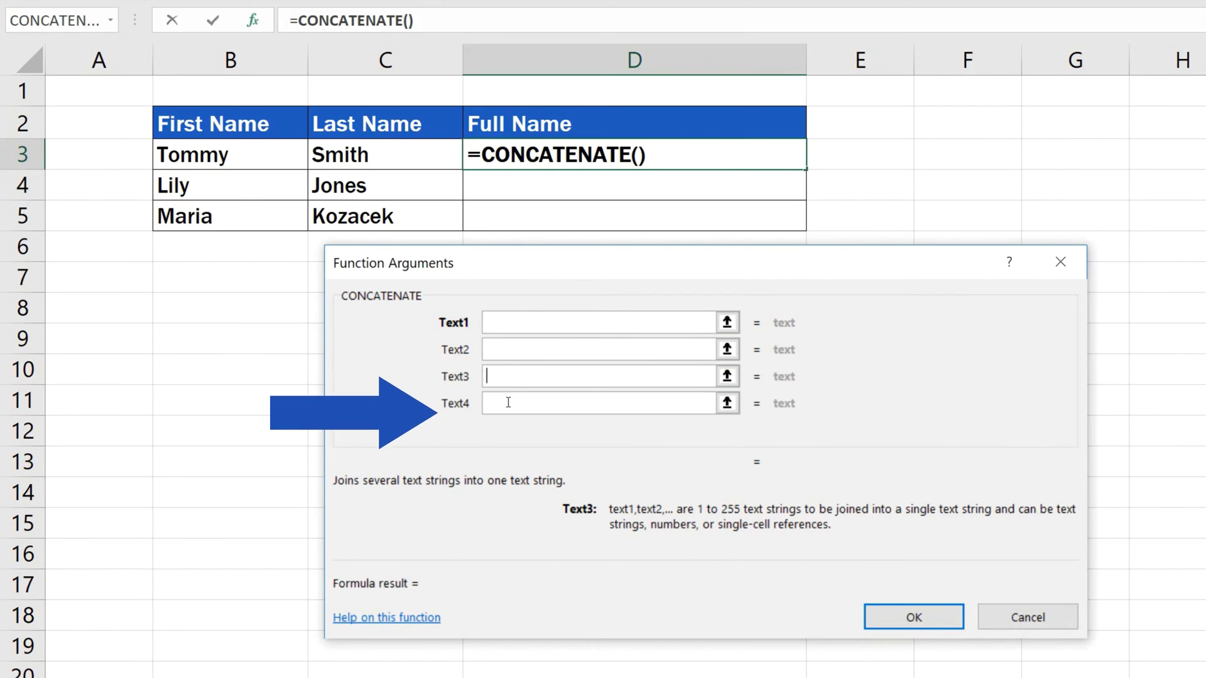
click(507, 402)
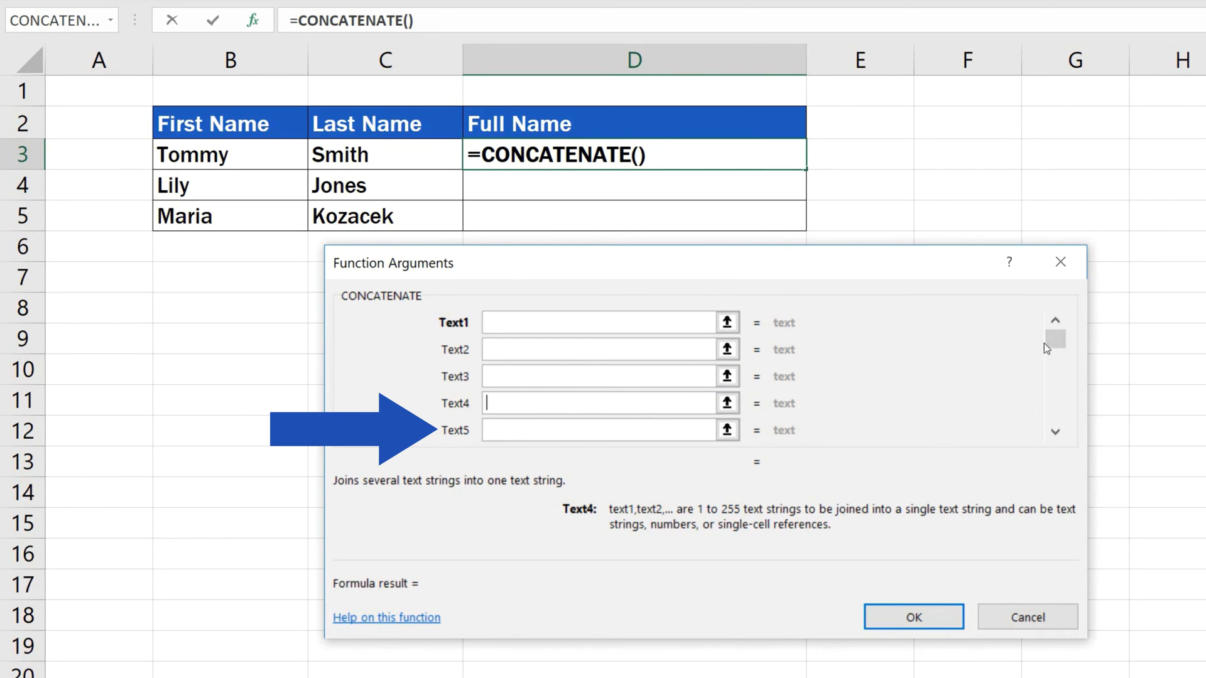
drag(1048, 342, 1053, 424)
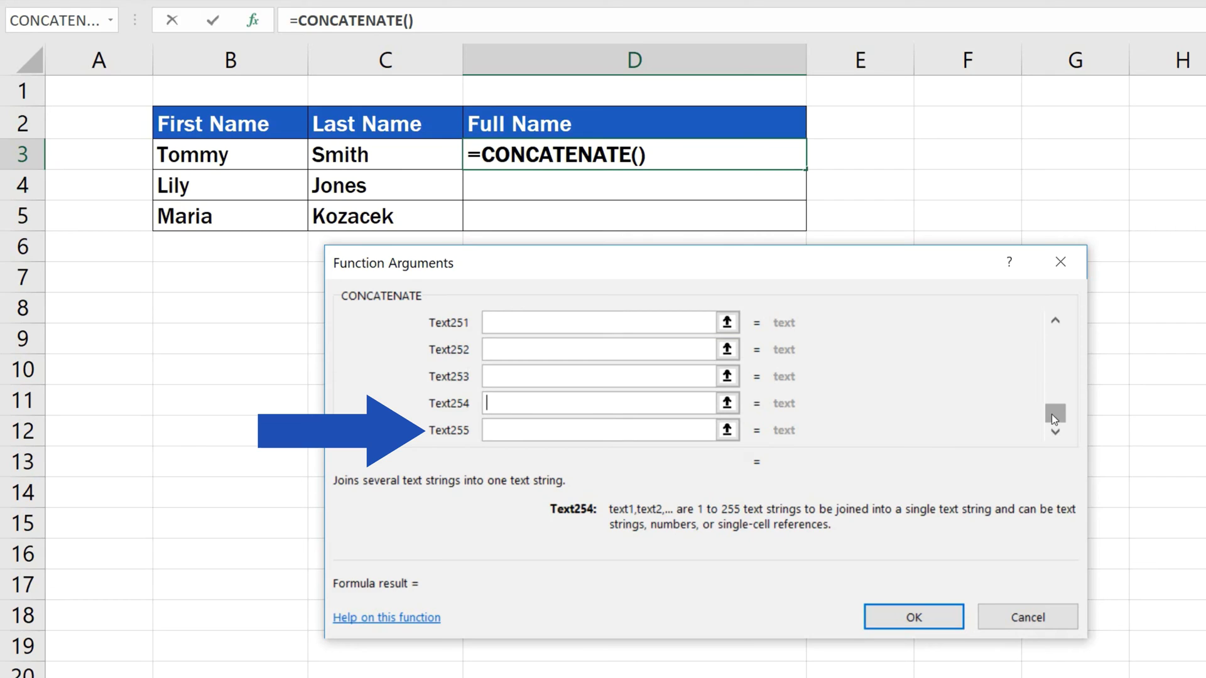
drag(1050, 412, 1054, 336)
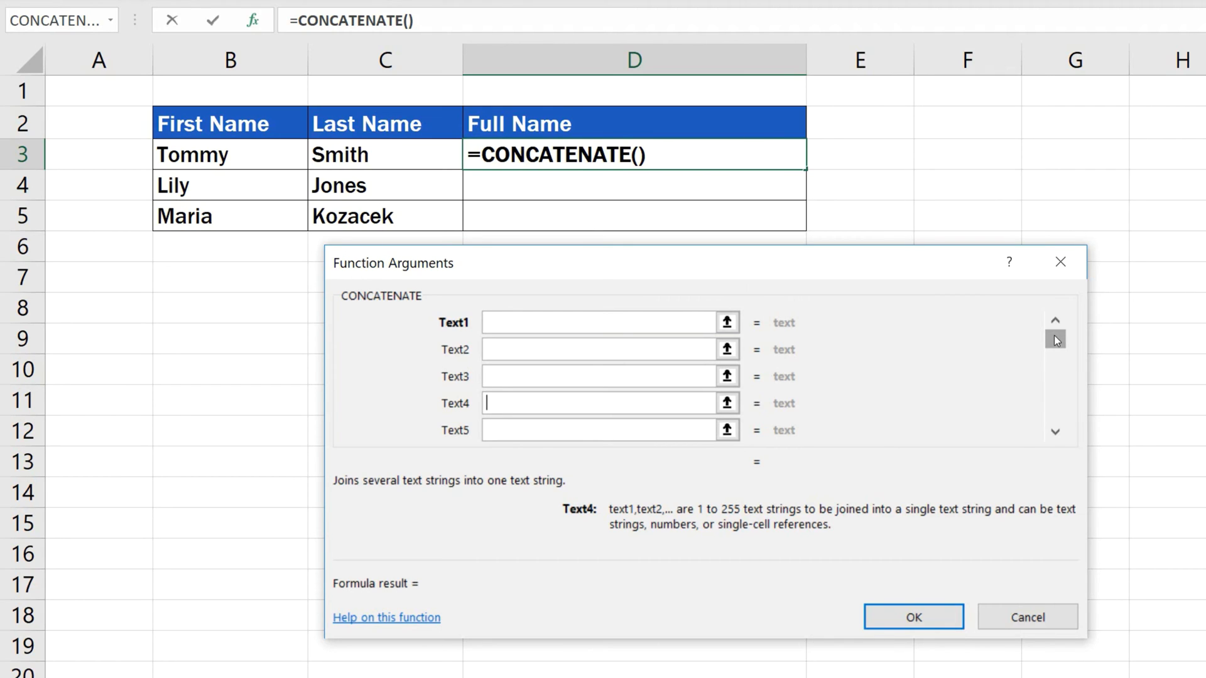
click(522, 322)
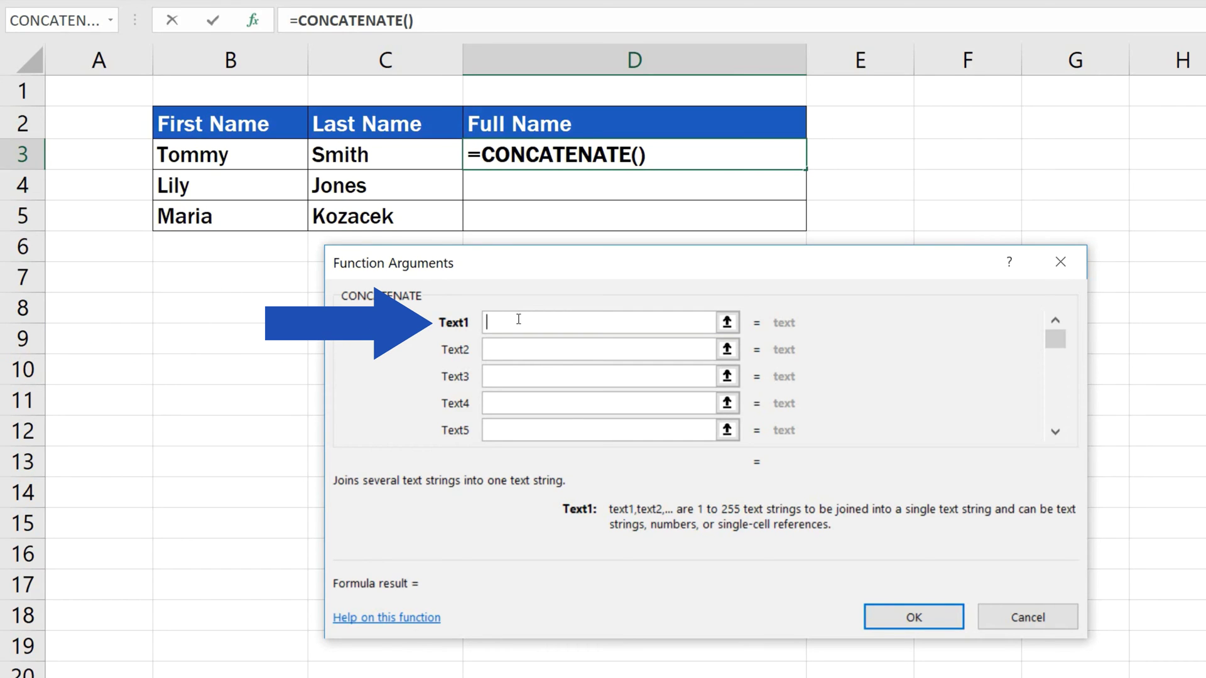
- Set the arguments to B3, a space and C3, confirming =CONCATENATE(B3," ",C3) in D3
click(259, 157)
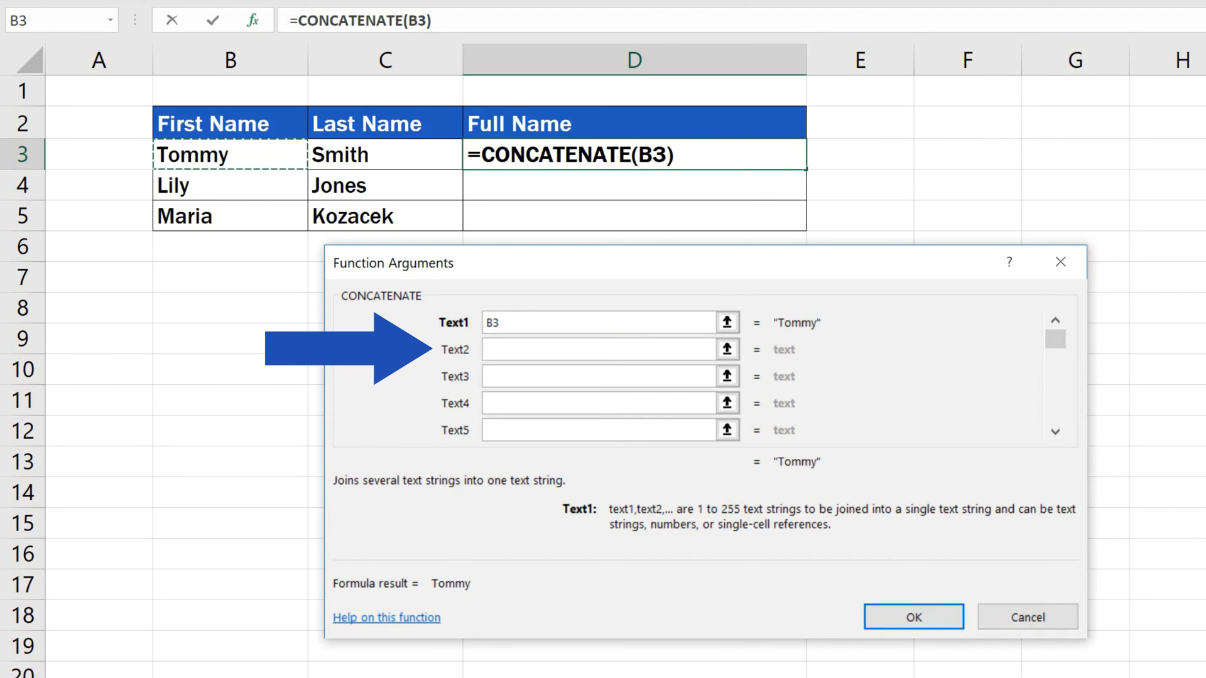
click(514, 351)
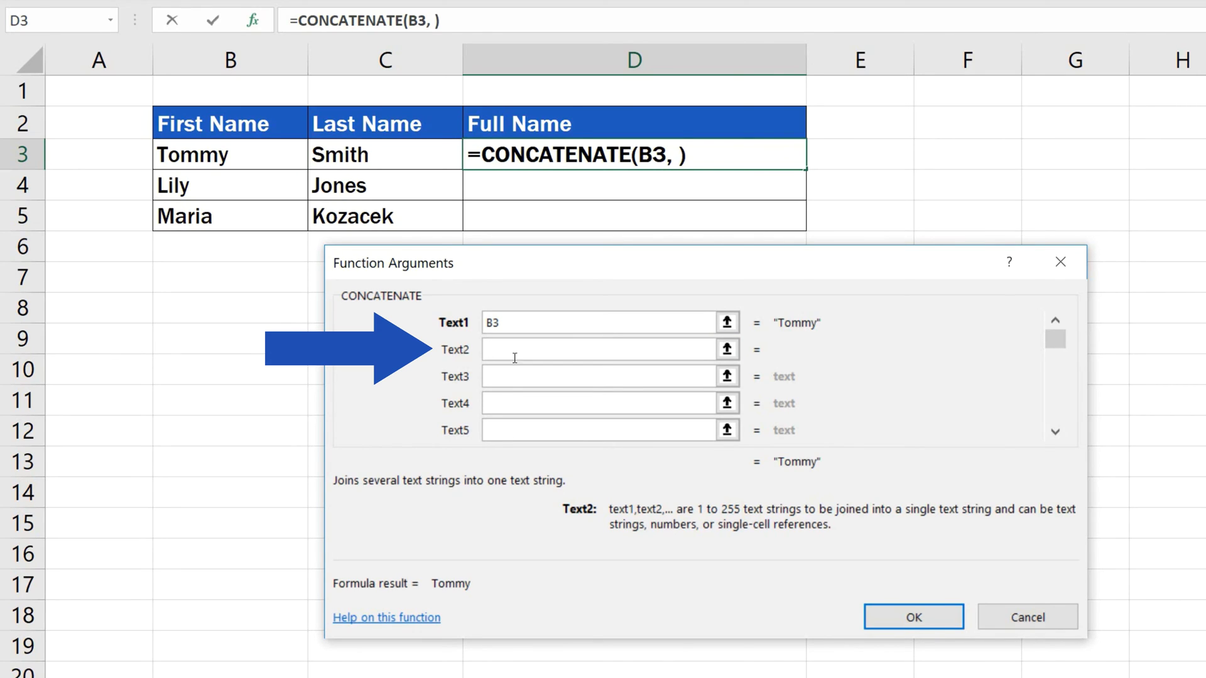
click(515, 378)
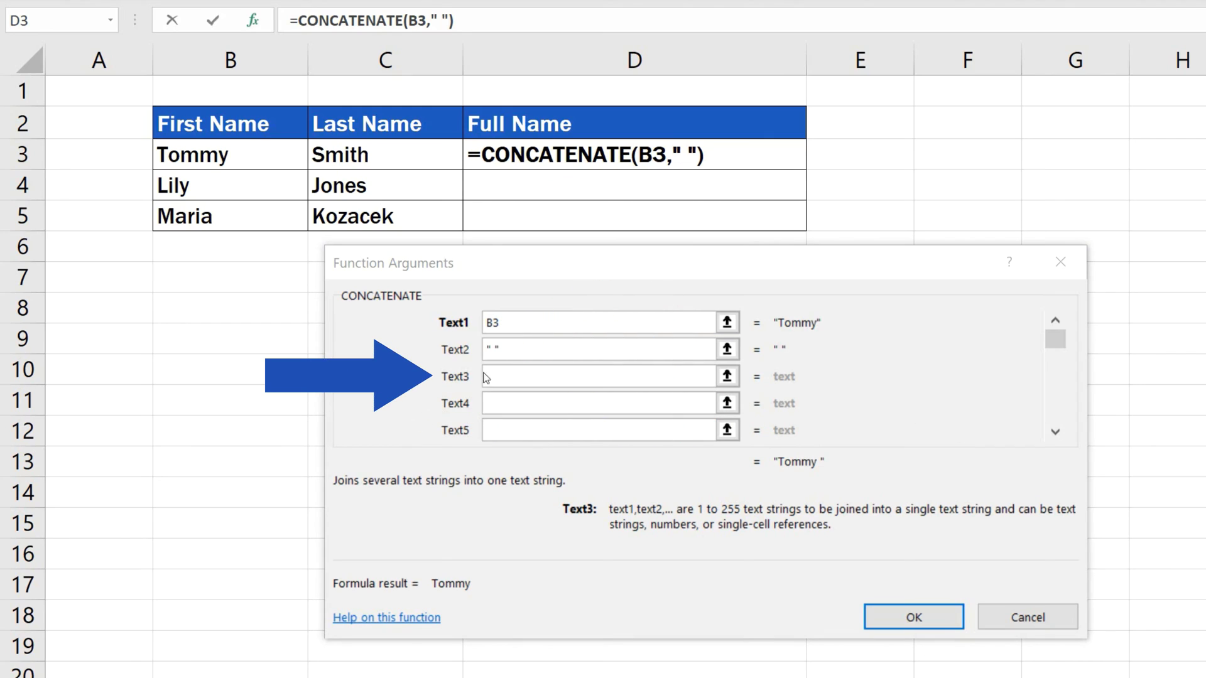
click(508, 377)
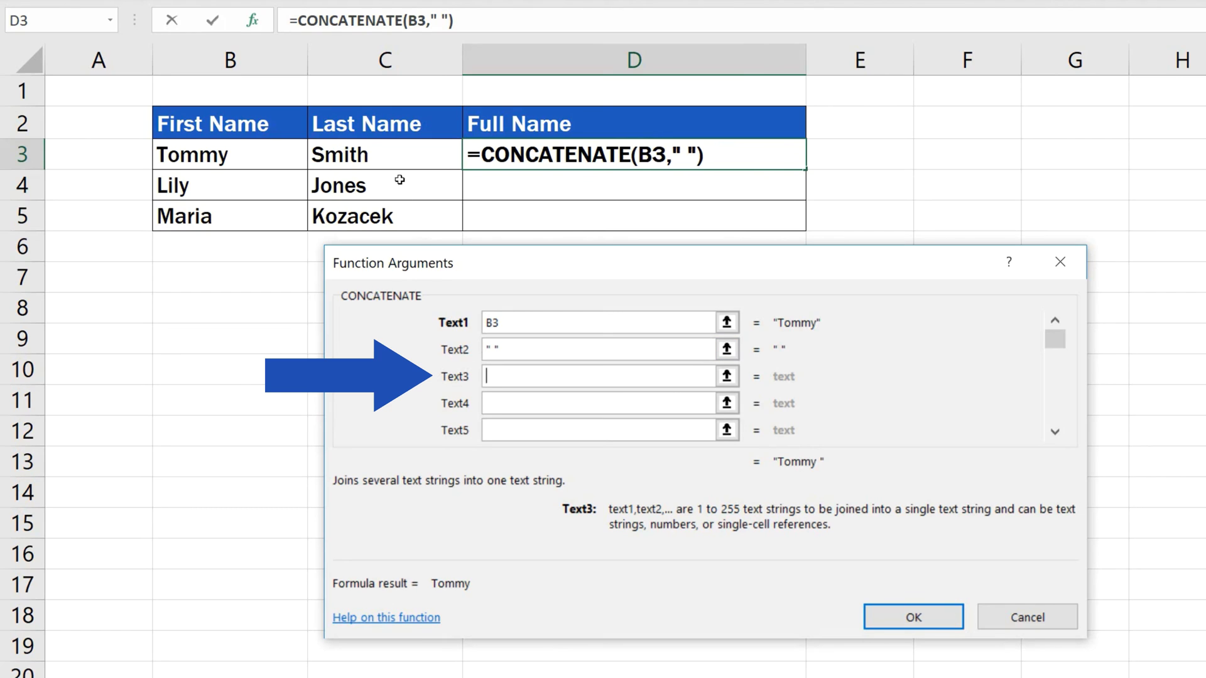
click(397, 157)
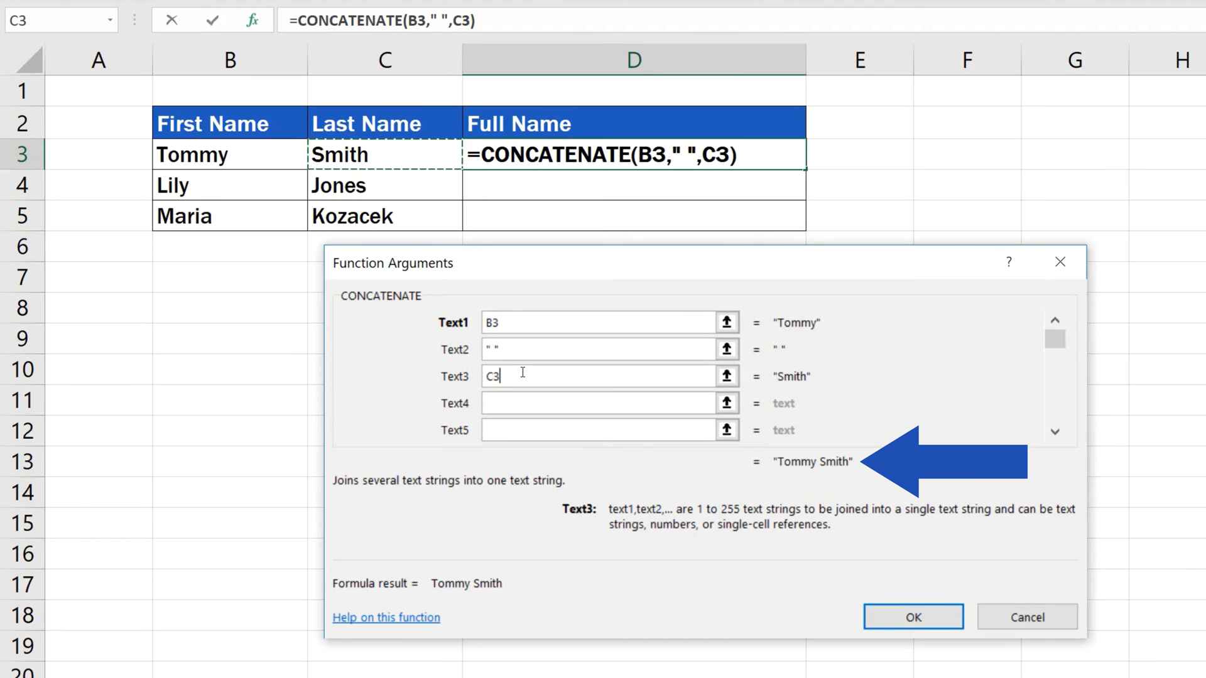
click(889, 625)
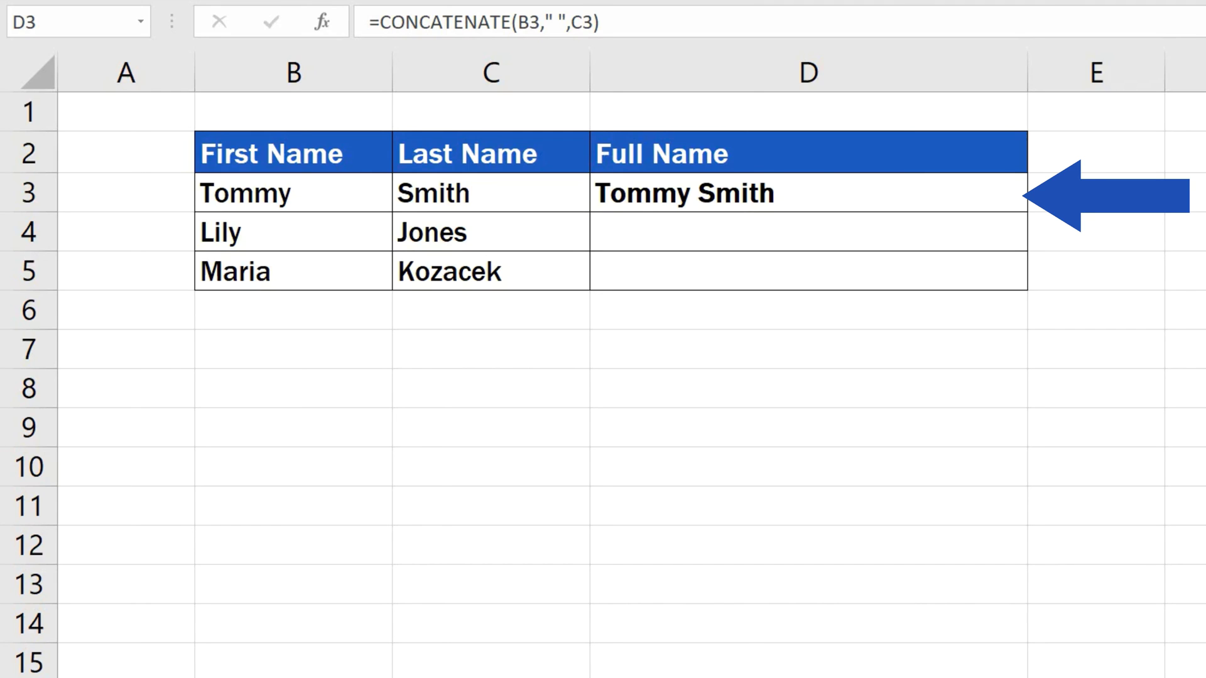
- Fill D3's CONCATENATE formula down through D4 and D5
click(844, 194)
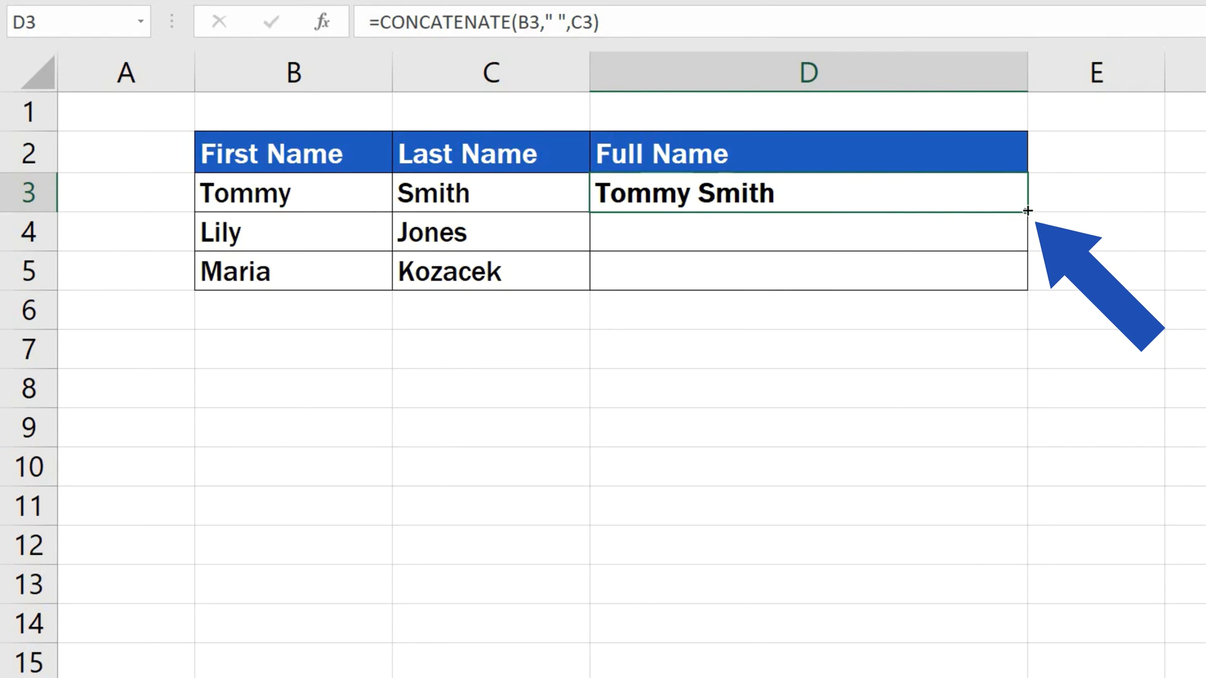
drag(1028, 211, 1018, 293)
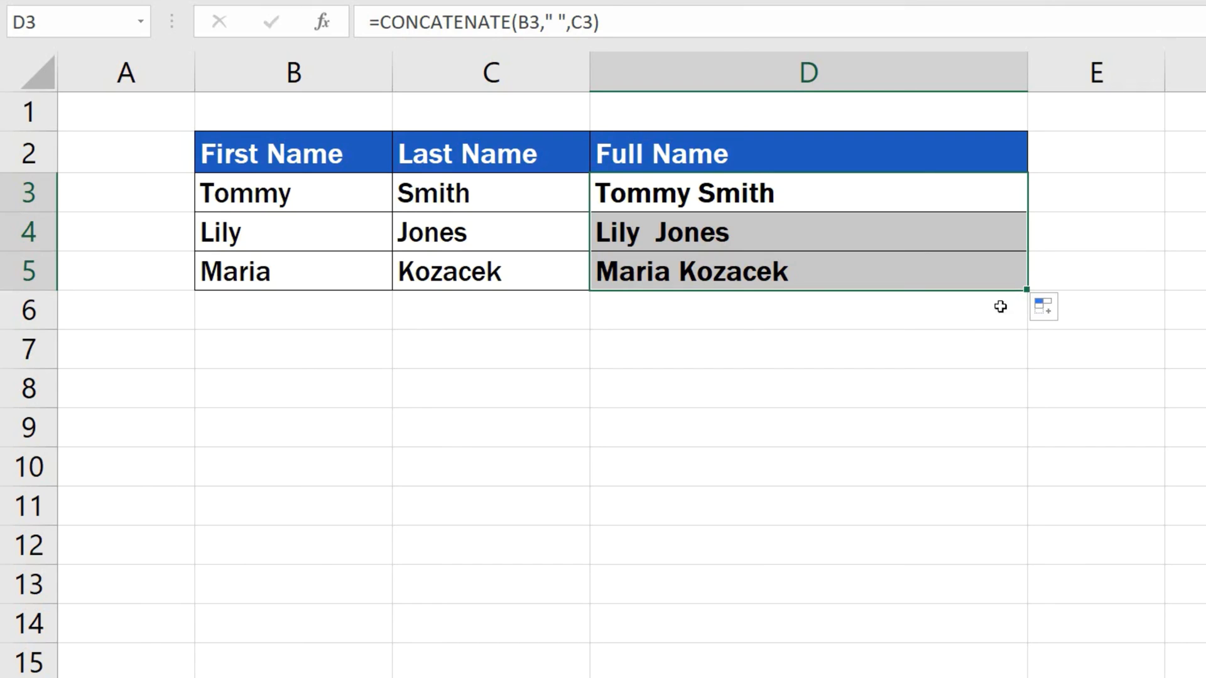
click(955, 344)
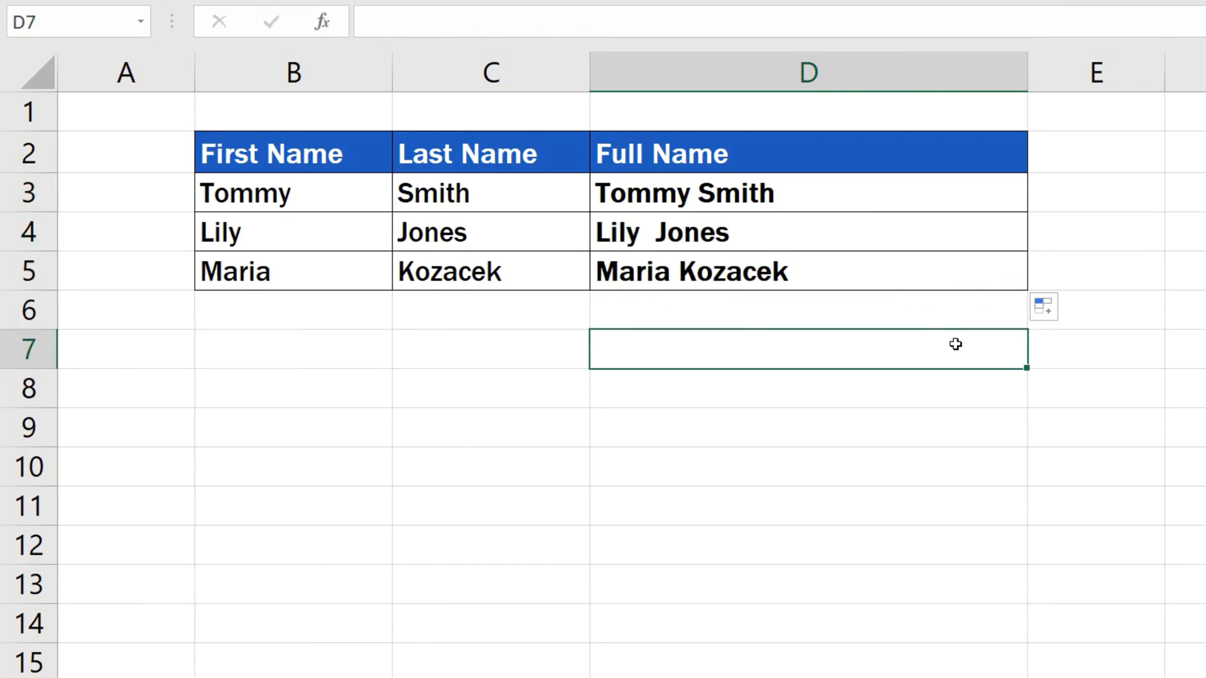
click(837, 193)
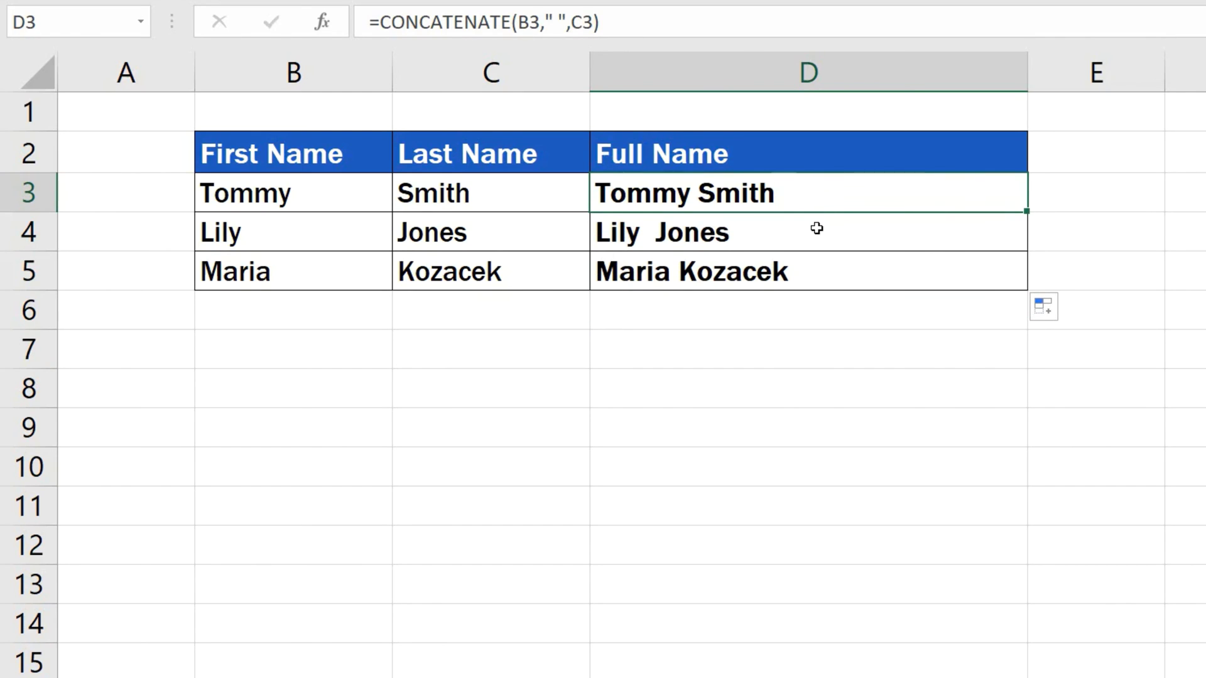
click(816, 228)
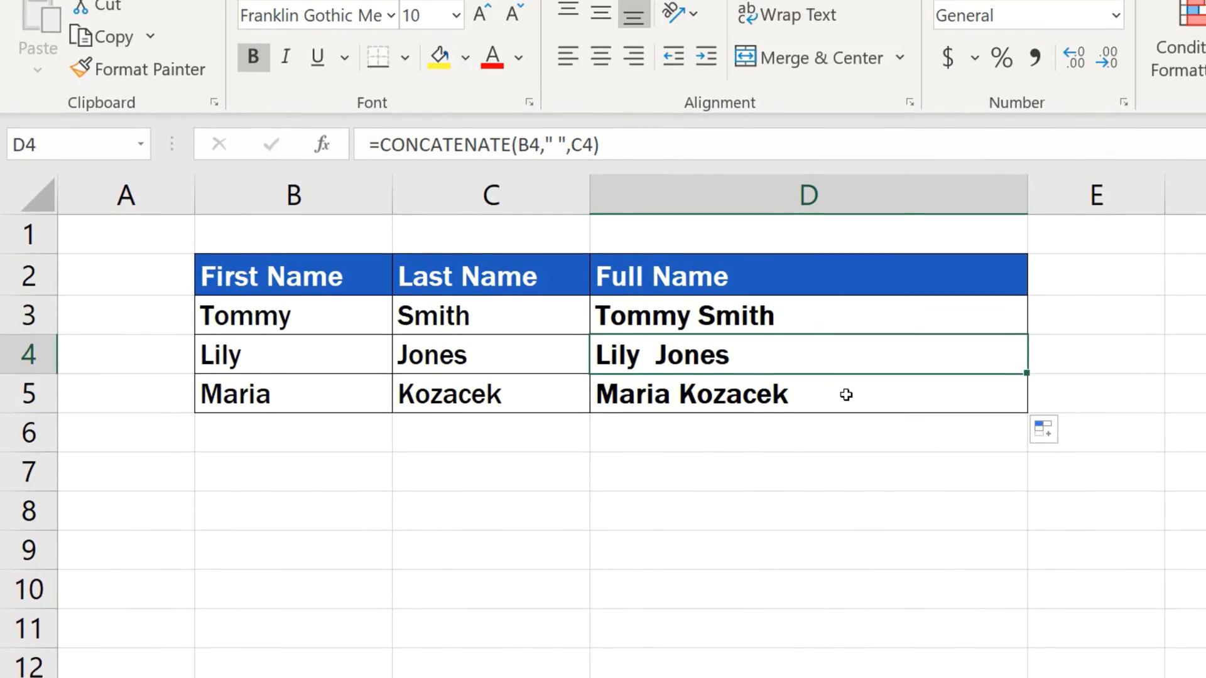
click(846, 395)
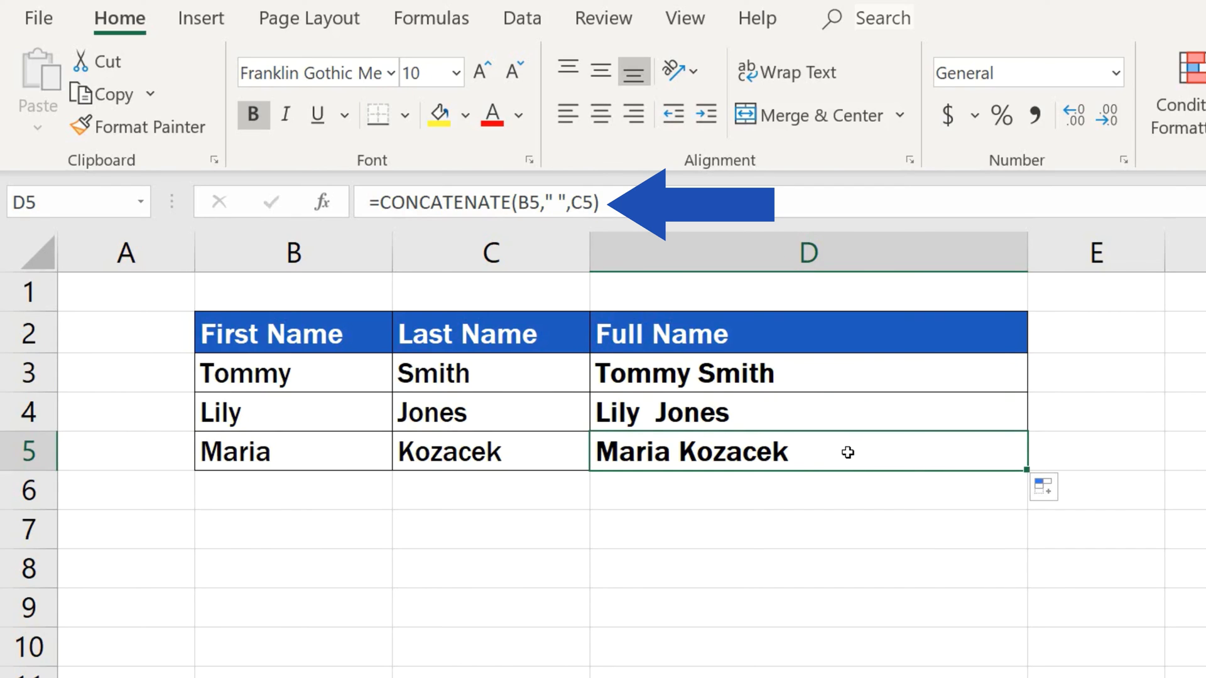
click(847, 374)
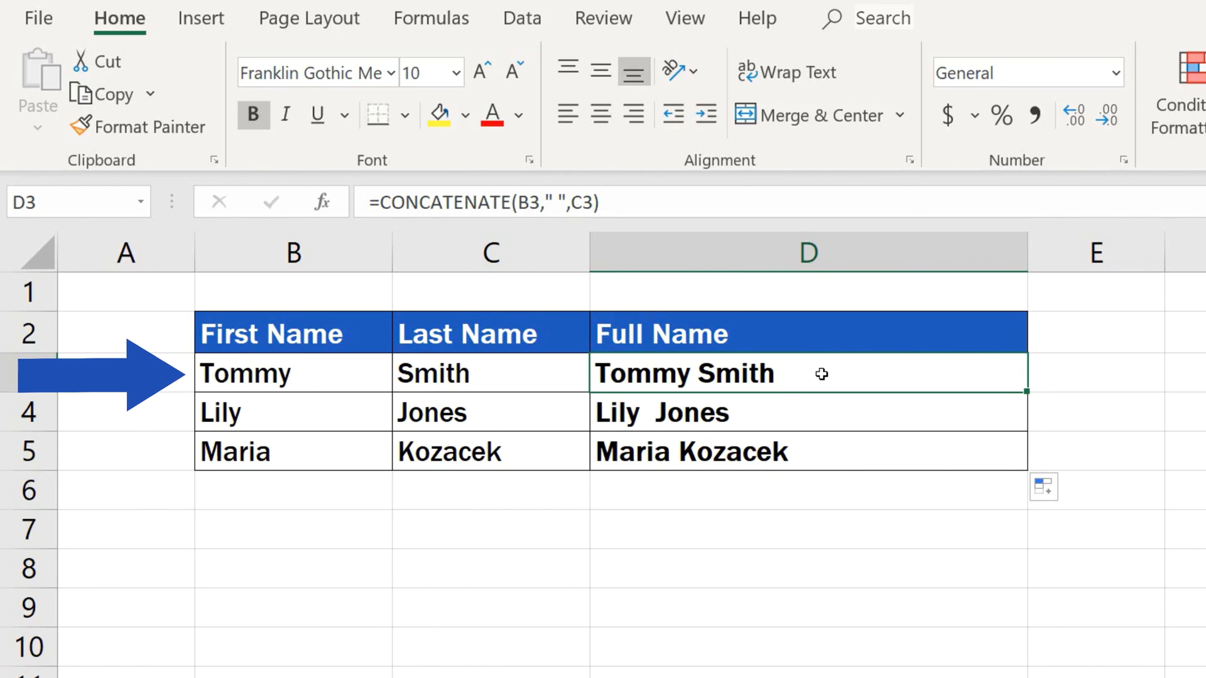
- Replace the first name in B3 with a new first name so D3's full name updates
click(319, 377)
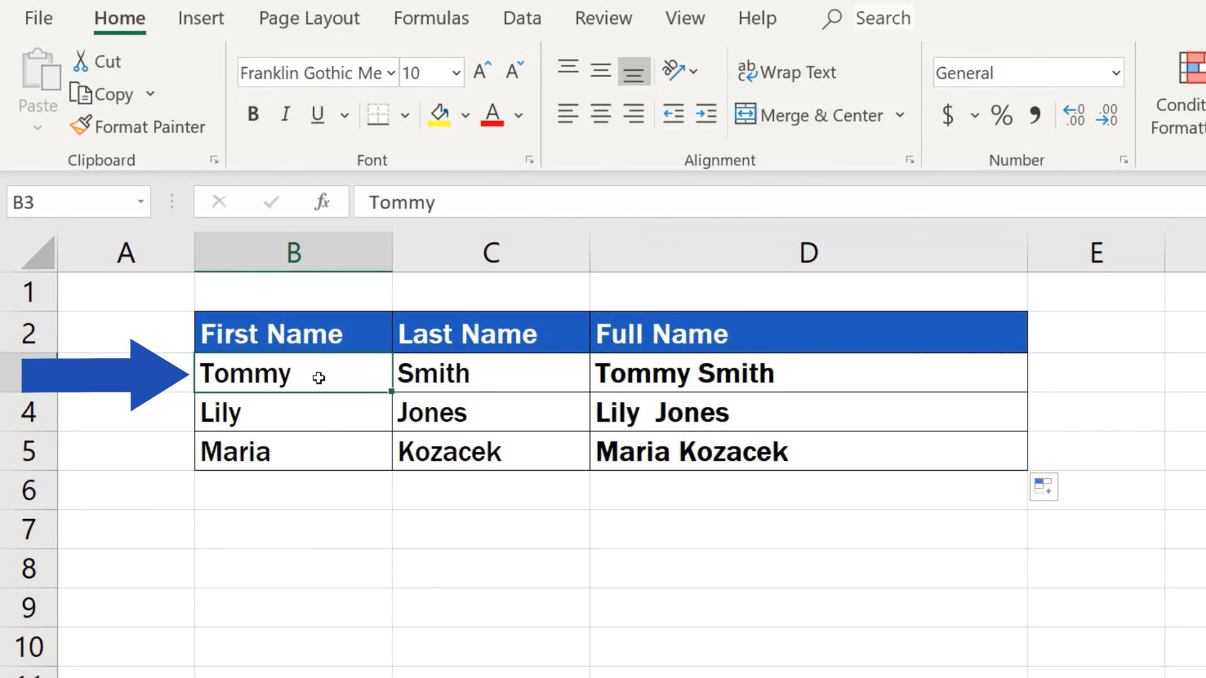
double_click(318, 377)
drag(317, 375, 199, 375)
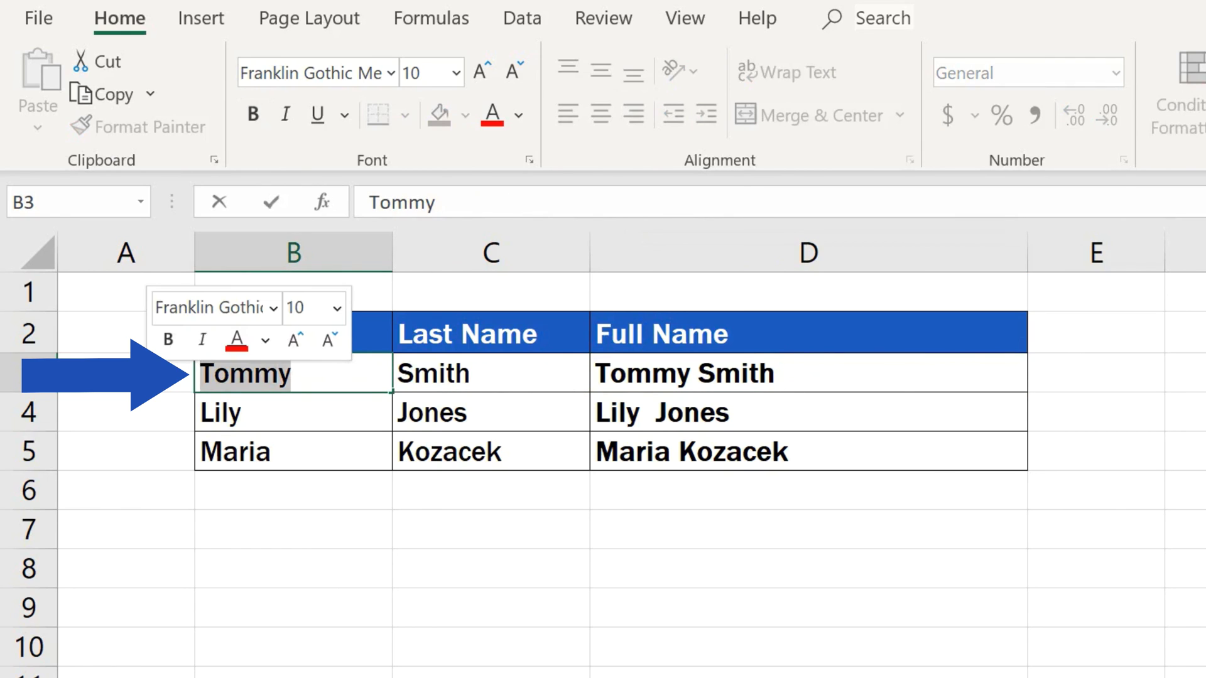
text(John)
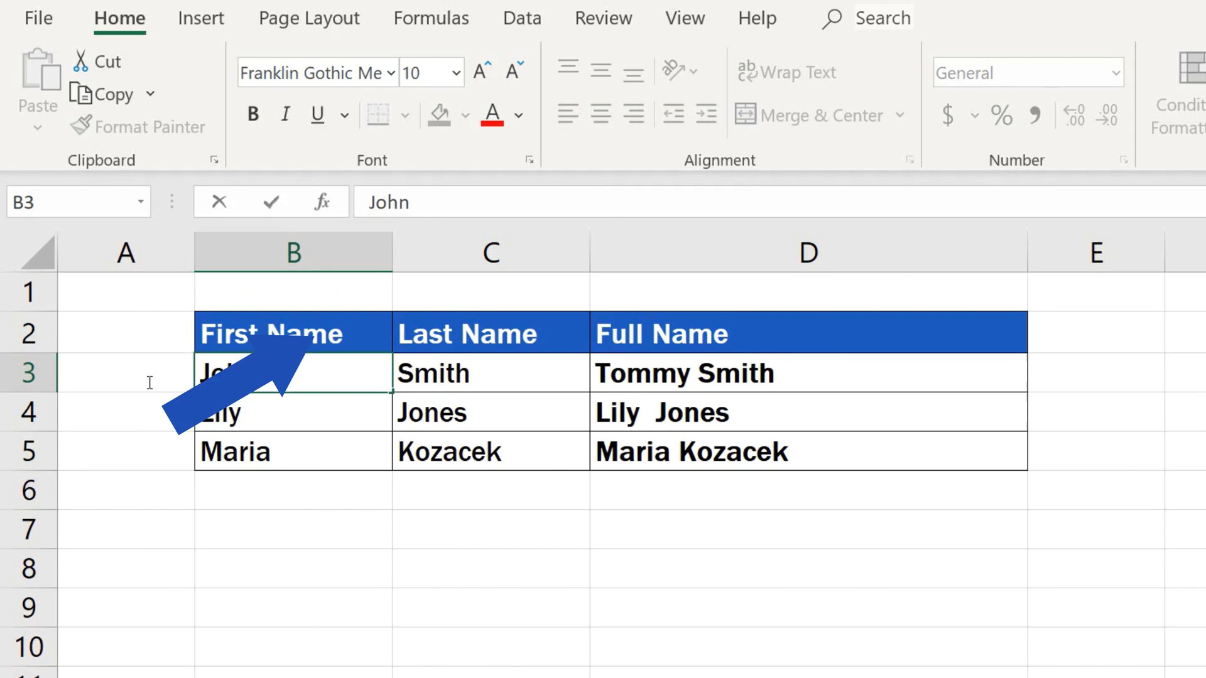
key(Return)
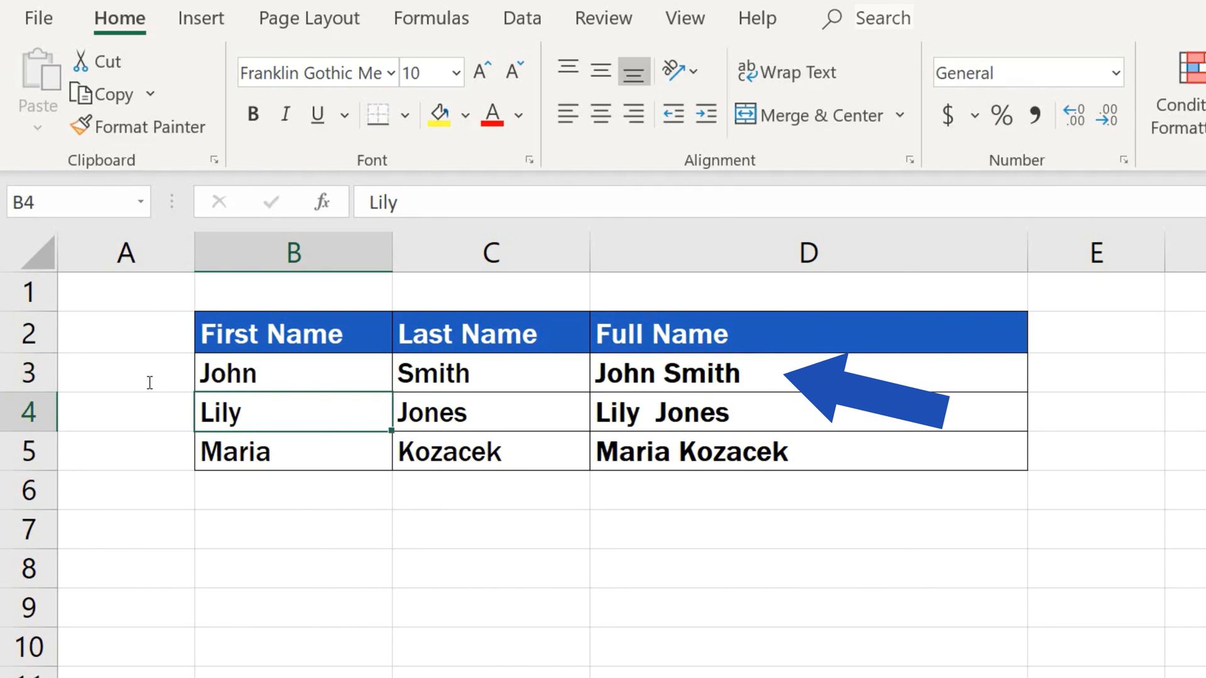